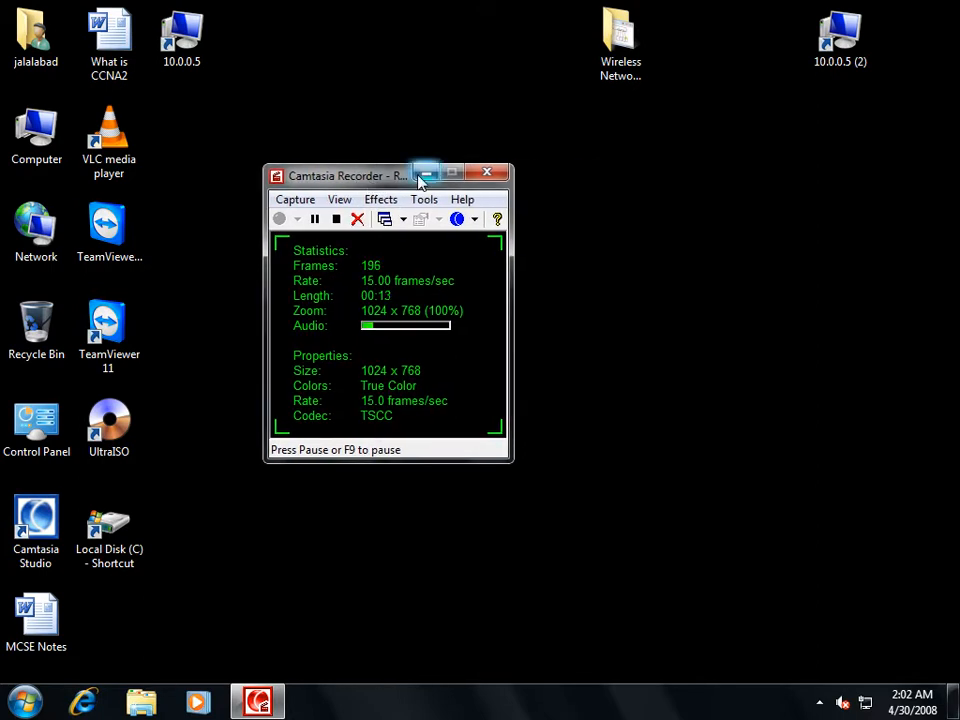
Change the color scheme to Windows 7 Basic for better performance.
click(424, 173)
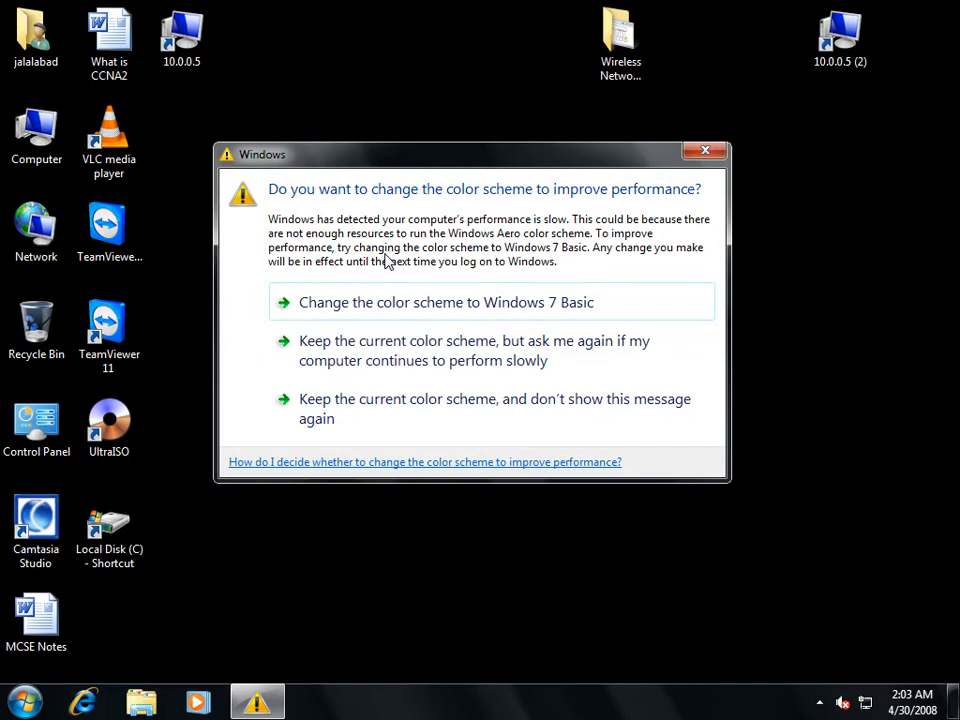
key(Return)
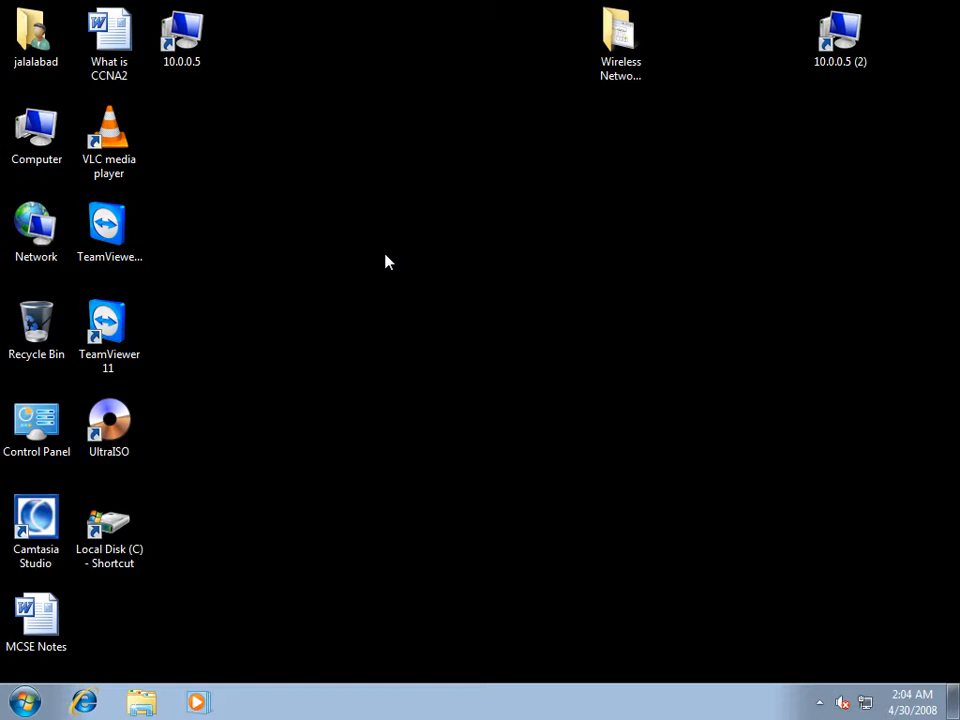
Open the Local Area Connection's Internet Protocol Version 4 (TCP/IPv4) properties and choose to use a manually specified IP address.
right_click(865, 704)
click(838, 692)
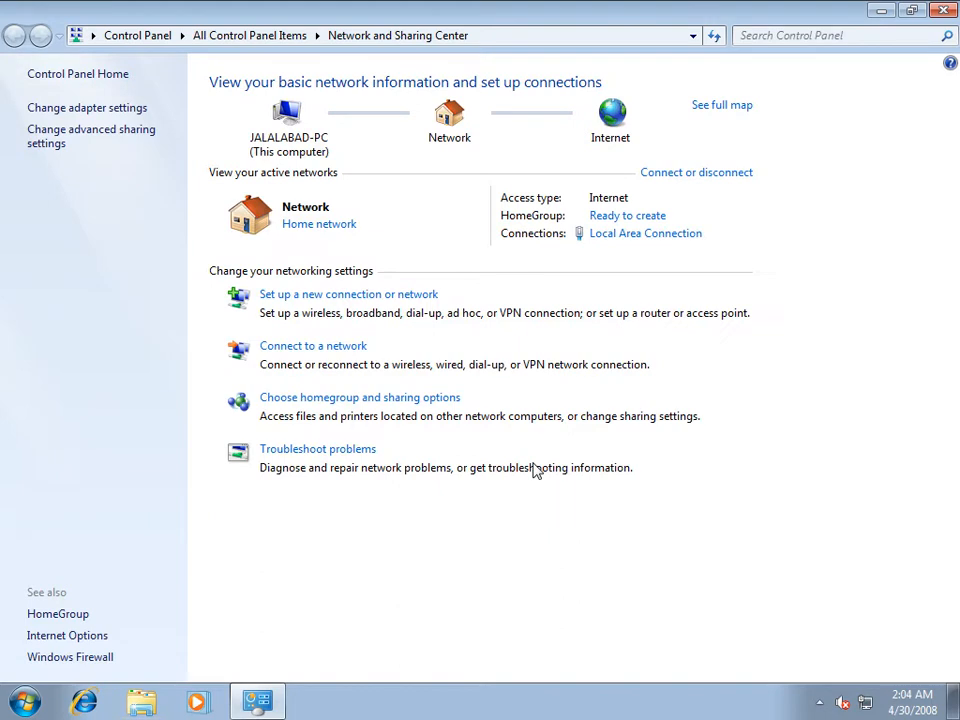
click(639, 241)
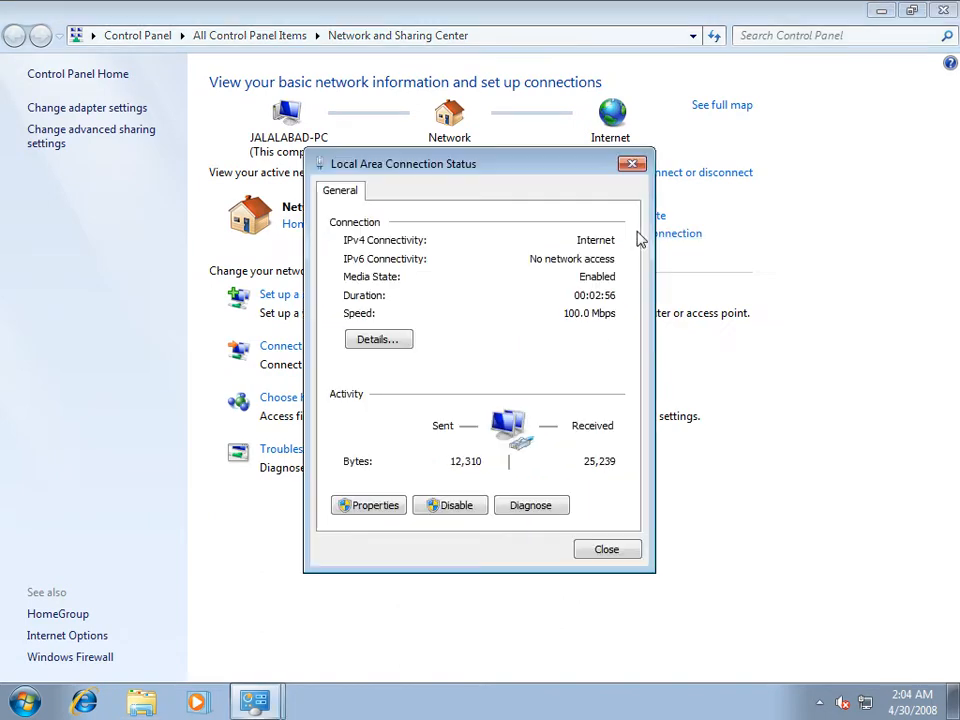
click(395, 505)
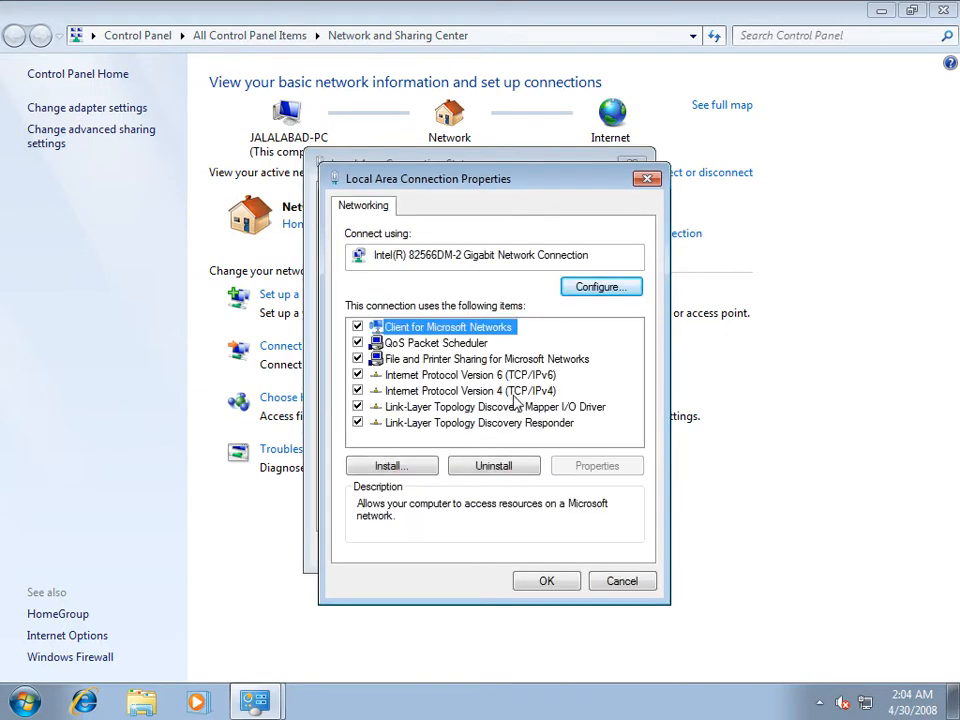
double_click(512, 391)
click(391, 381)
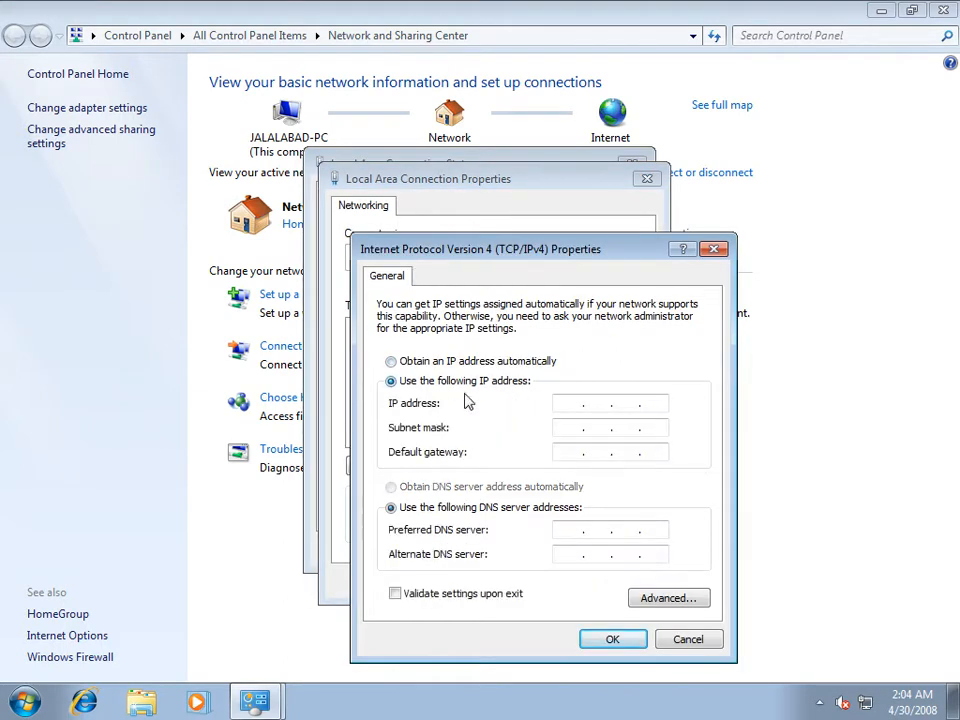
Set the static IP address to 10.0.0.2 with subnet mask 255.0.0.0.
click(578, 403)
text(10.0.0.2)
key(Tab)
key(Tab)
key(Tab)
key(Tab)
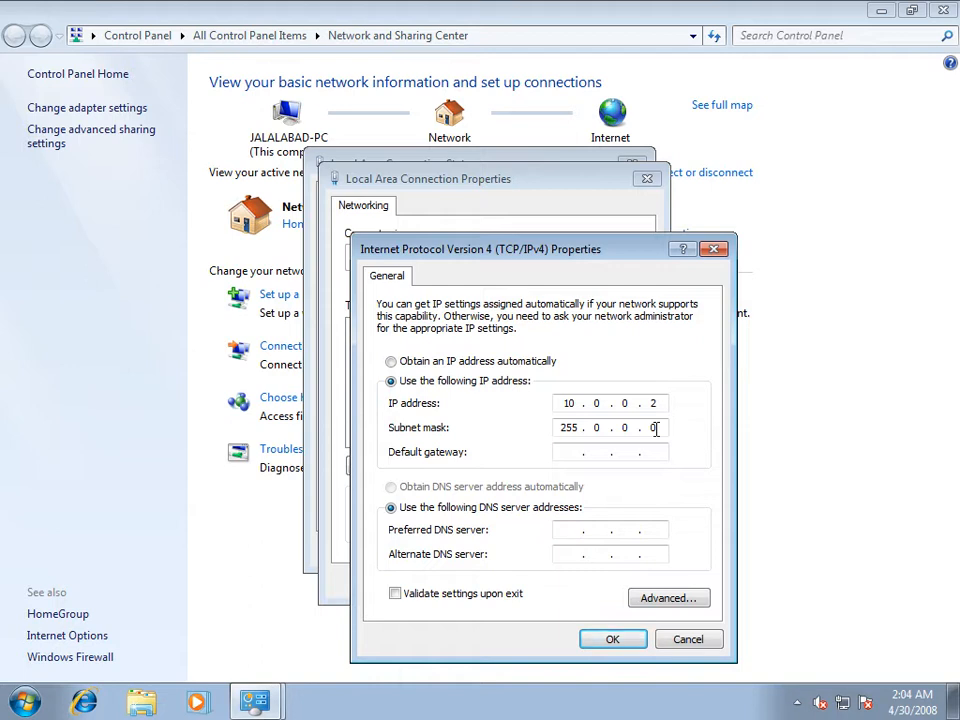
Set the preferred DNS server to 10.0.0.1, apply the connection settings and close the network windows.
text(10 . 0 . 0 . 1)
click(612, 641)
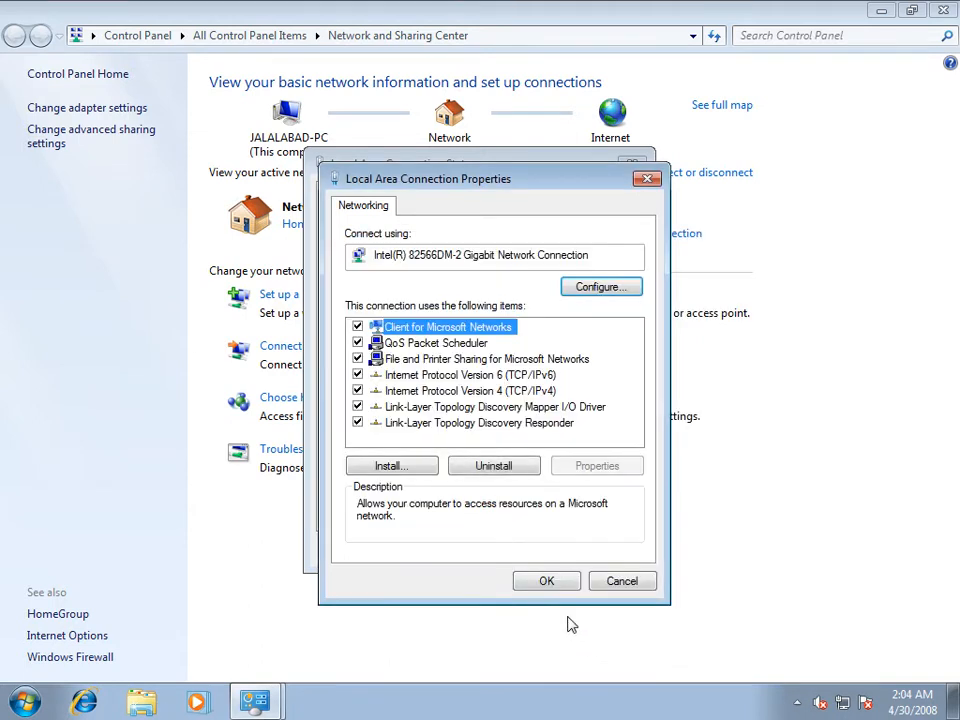
click(547, 583)
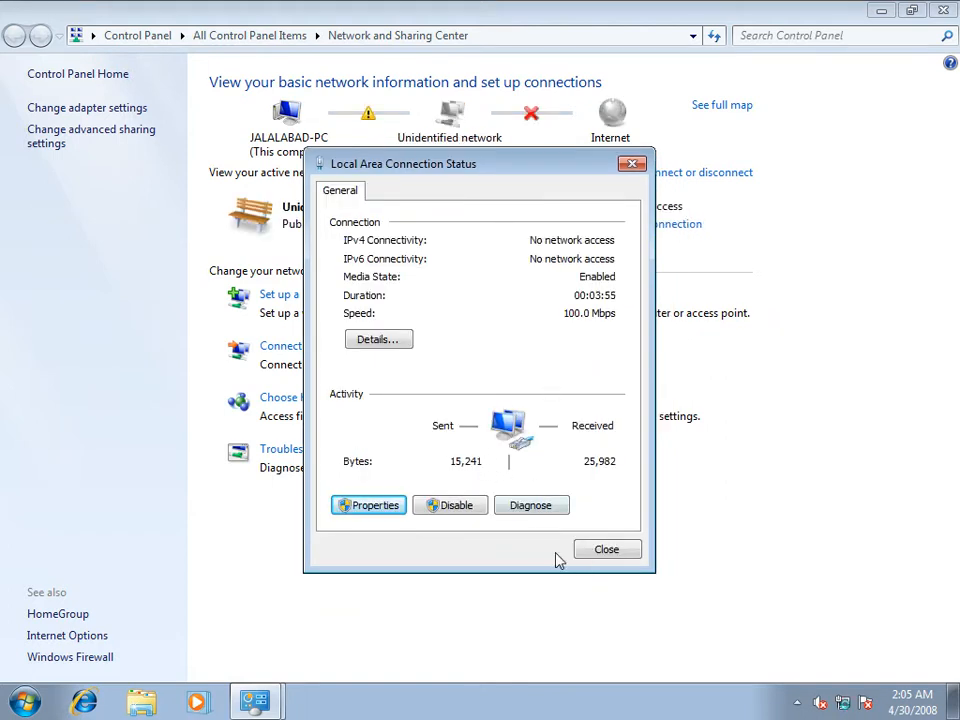
click(596, 553)
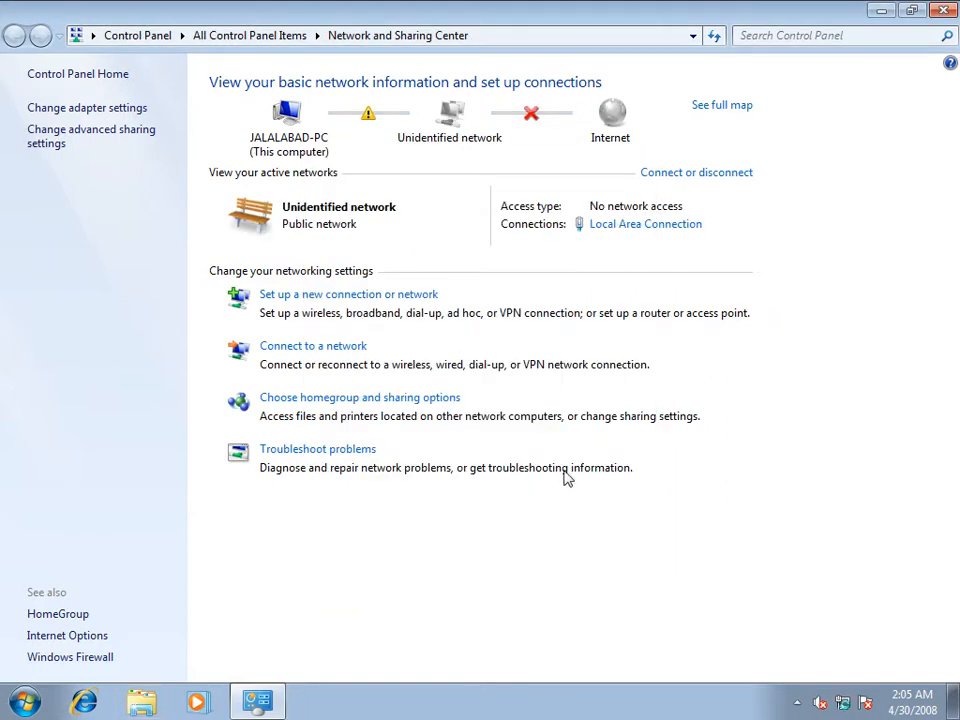
click(943, 10)
Open the computer's system properties and bring up the Computer Name/Domain Changes dialog.
click(9, 114)
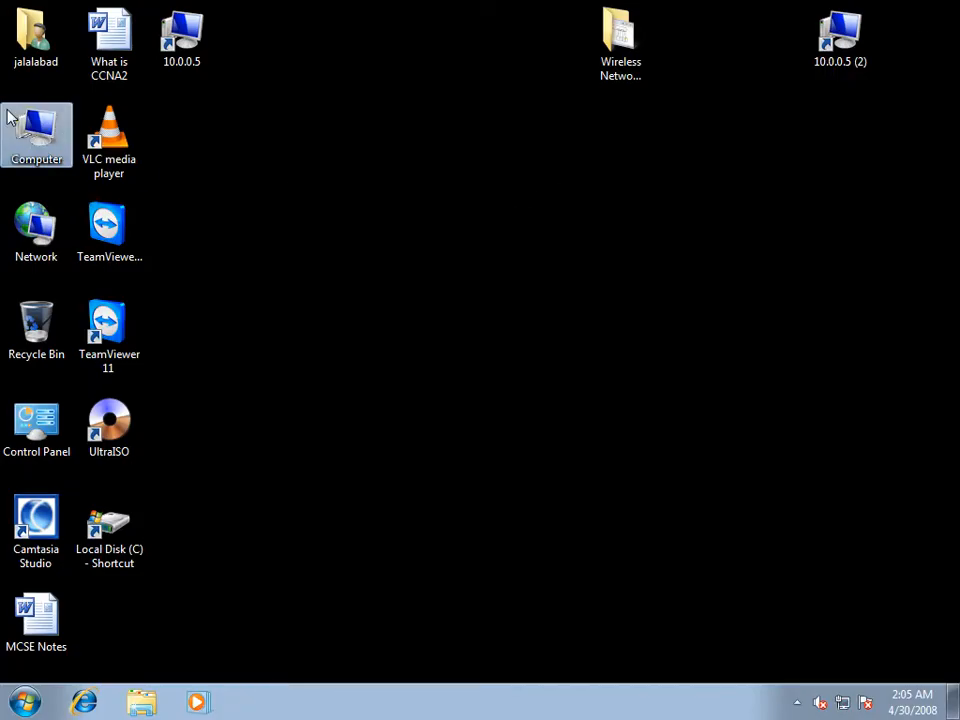
right_click(9, 114)
click(210, 313)
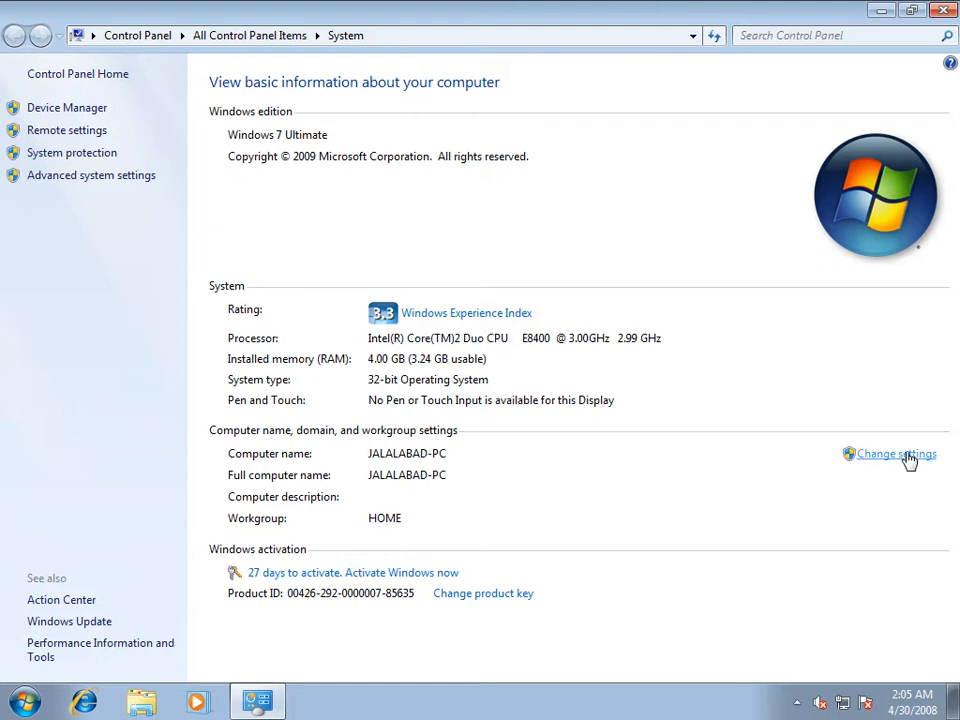
click(897, 454)
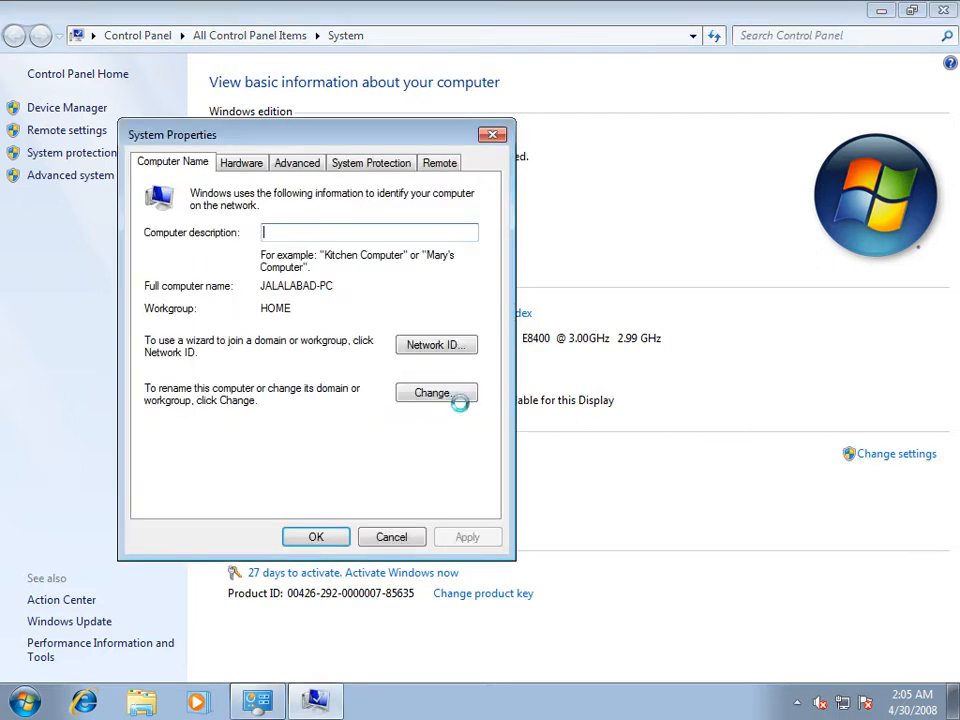
click(436, 392)
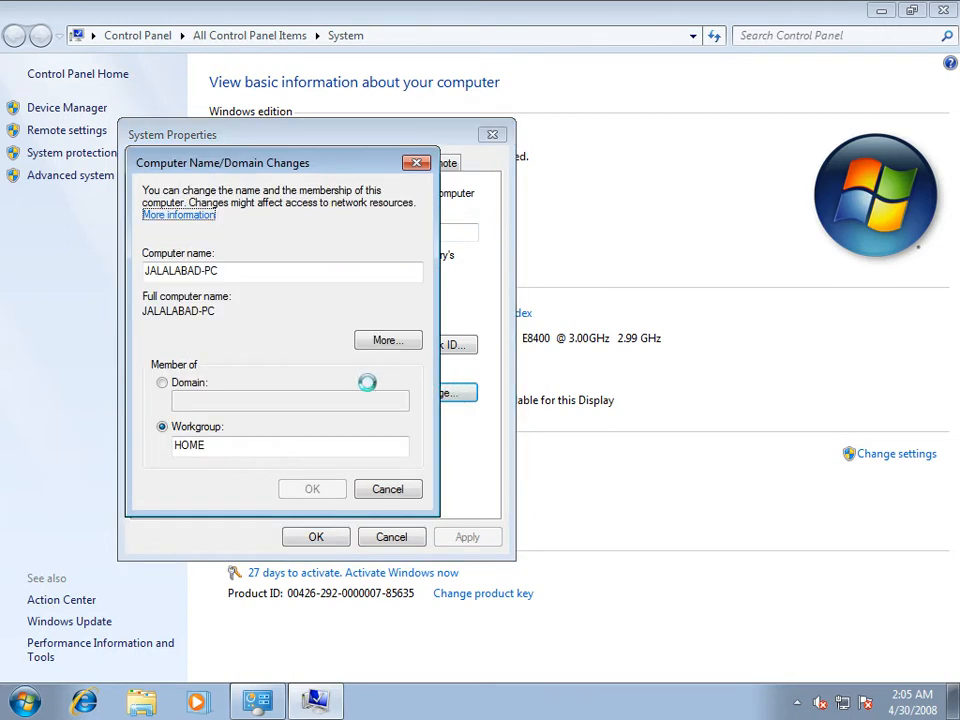
Switch the computer's membership from workgroup to the domain erasoft.com and submit the change.
double_click(180, 444)
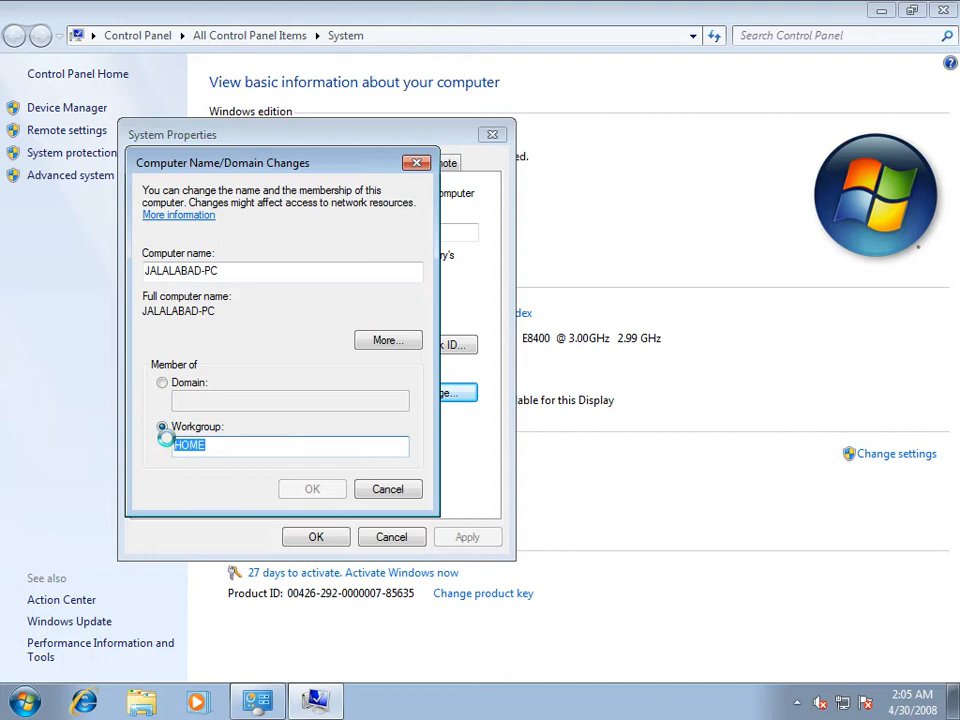
click(180, 384)
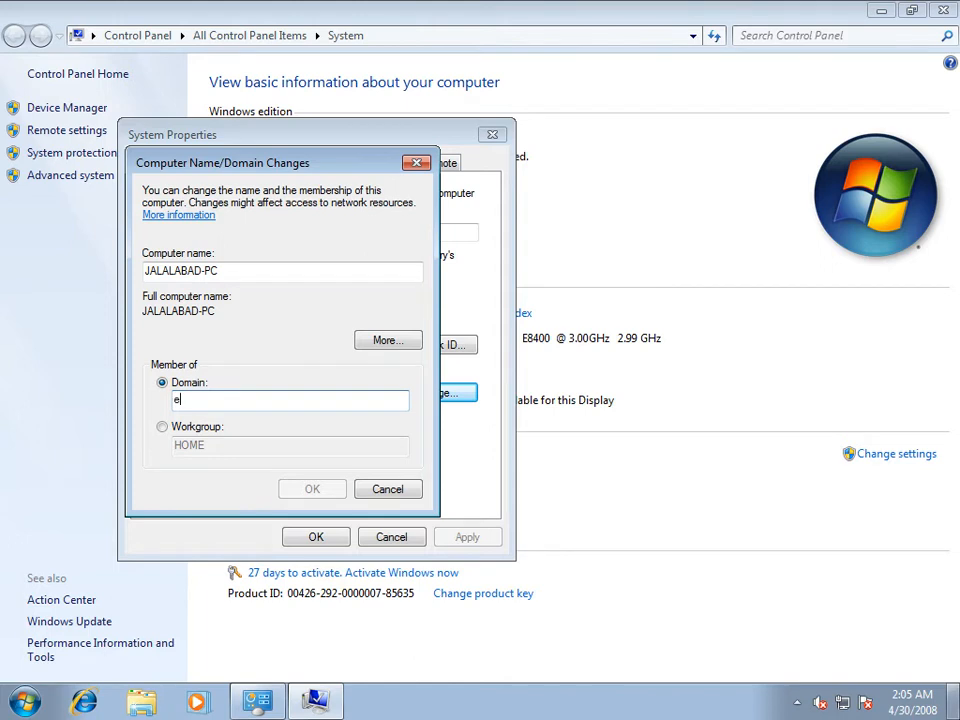
text(erasoft)
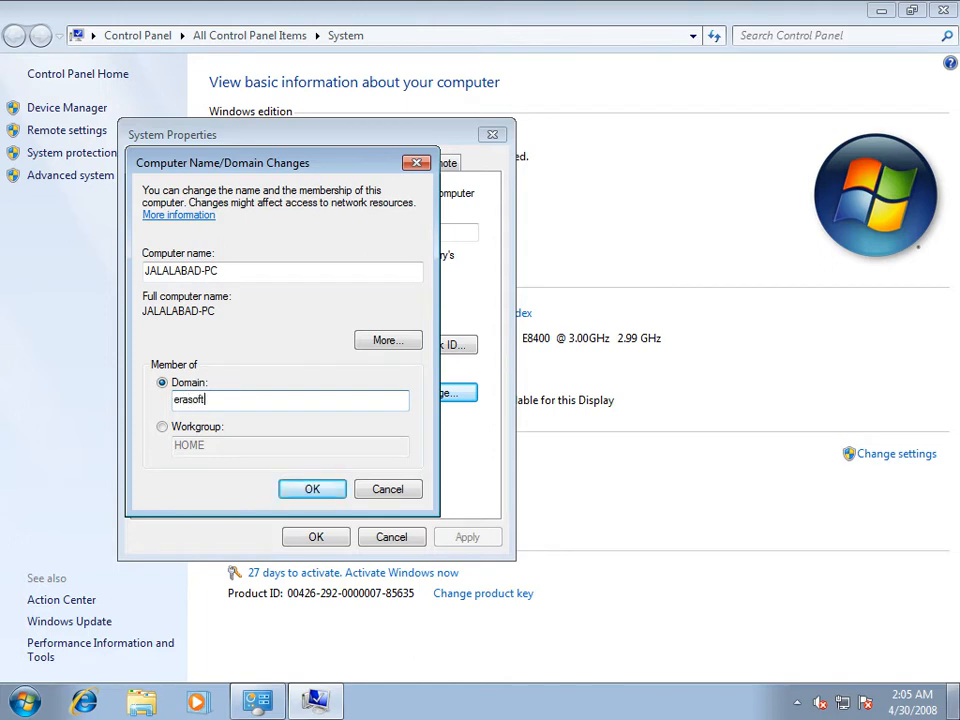
key(BackSpace)
text(.com)
click(318, 488)
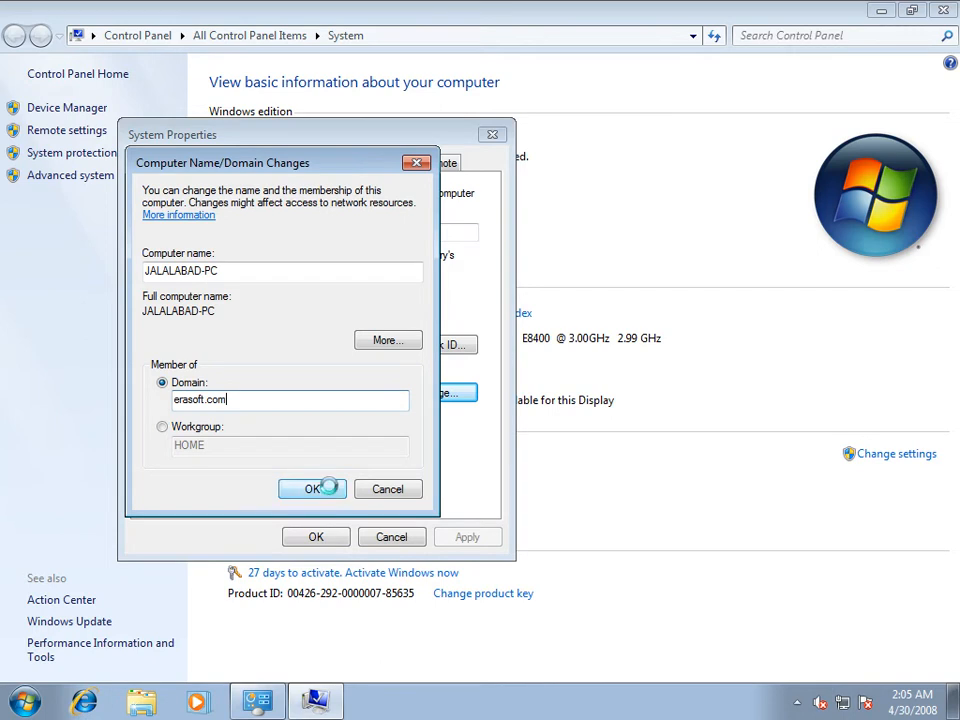
Authorize the domain join with the user name Administrator and the account password.
drag(268, 200, 281, 136)
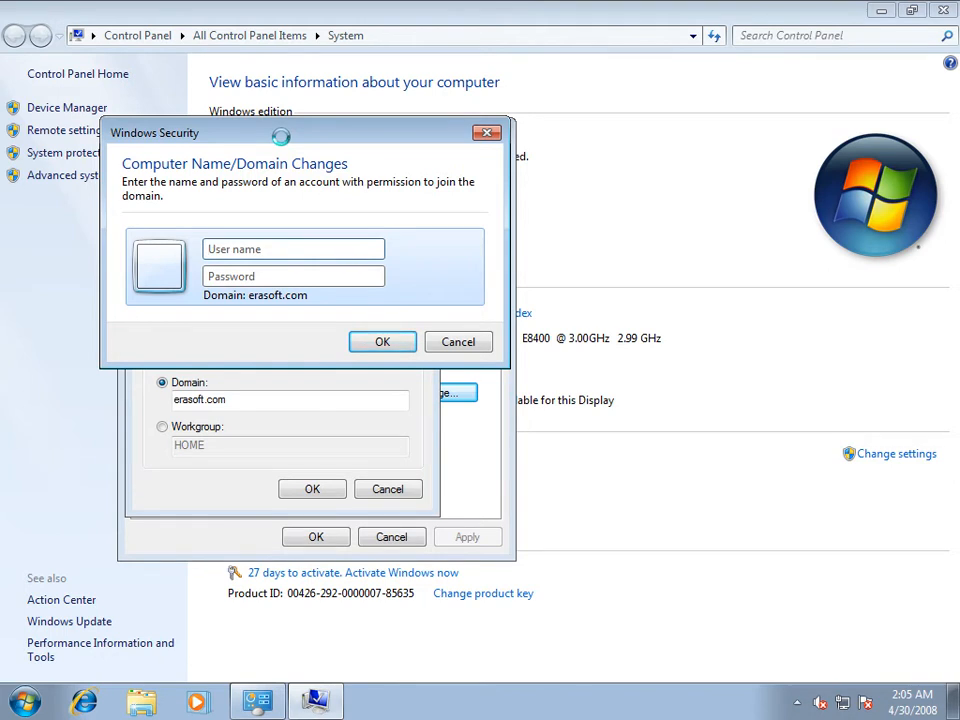
click(24, 702)
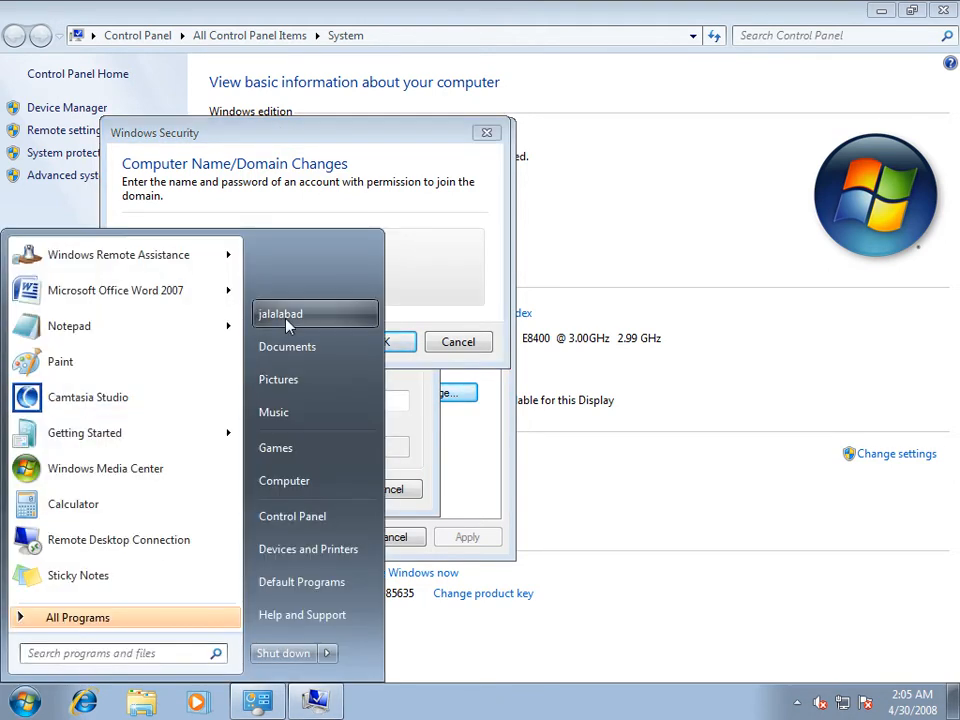
click(290, 160)
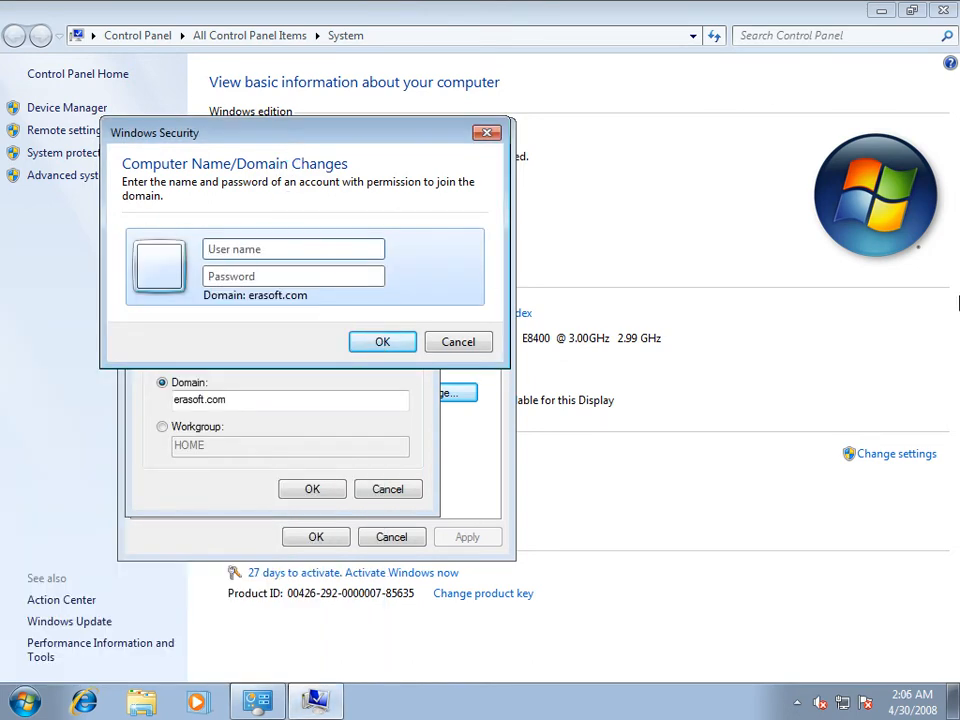
text(Administrator)
key(Tab)
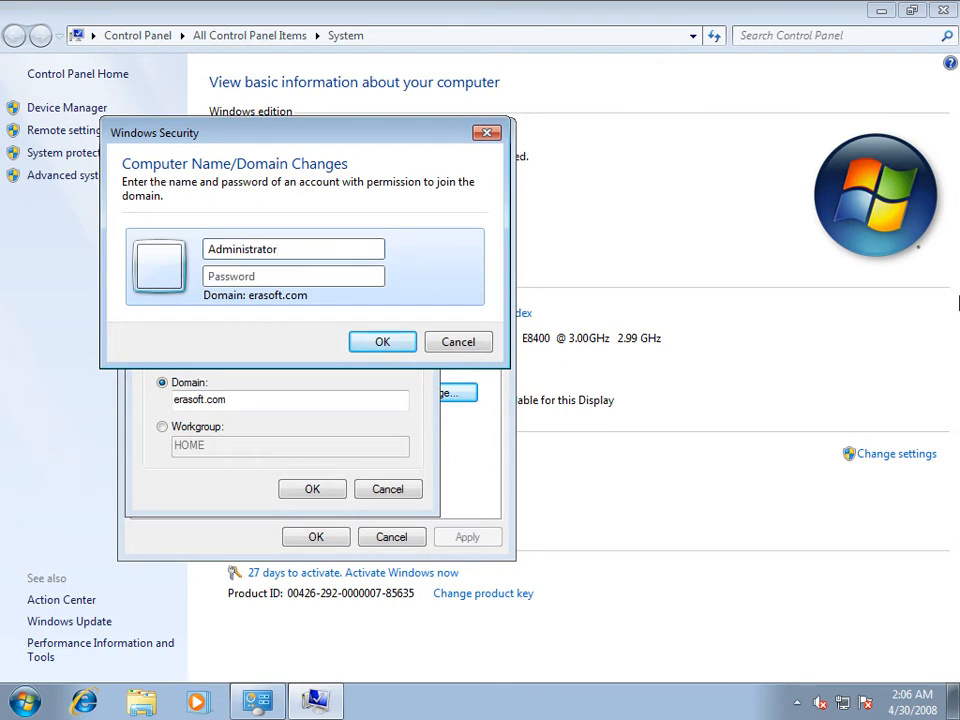
text(*******)
click(381, 341)
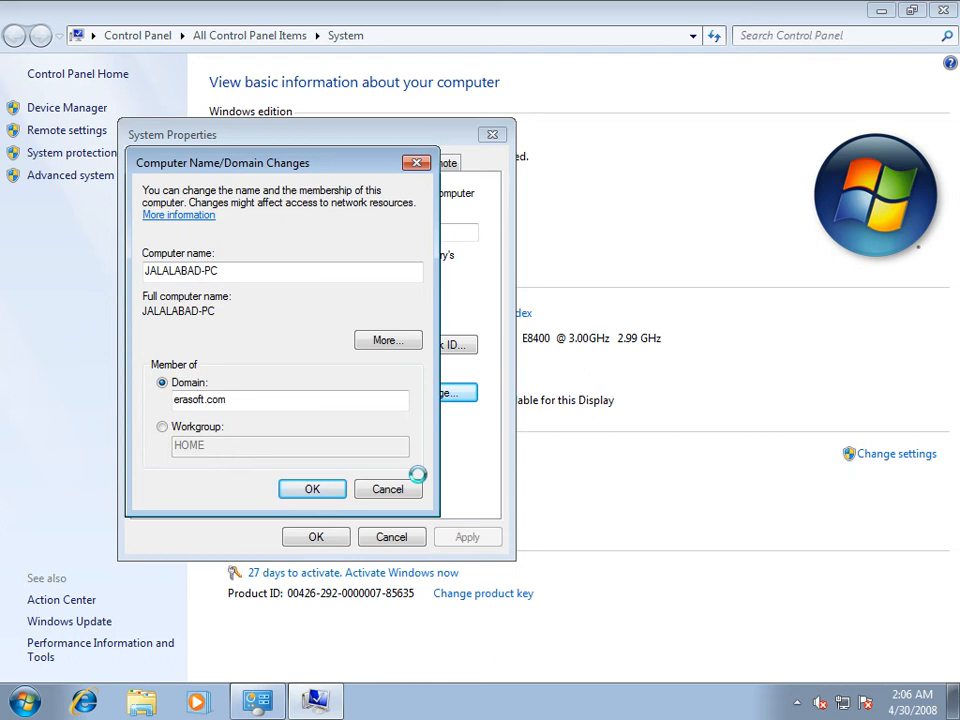
Dismiss the domain welcome and restart notices, and close the System window and System Properties.
click(943, 12)
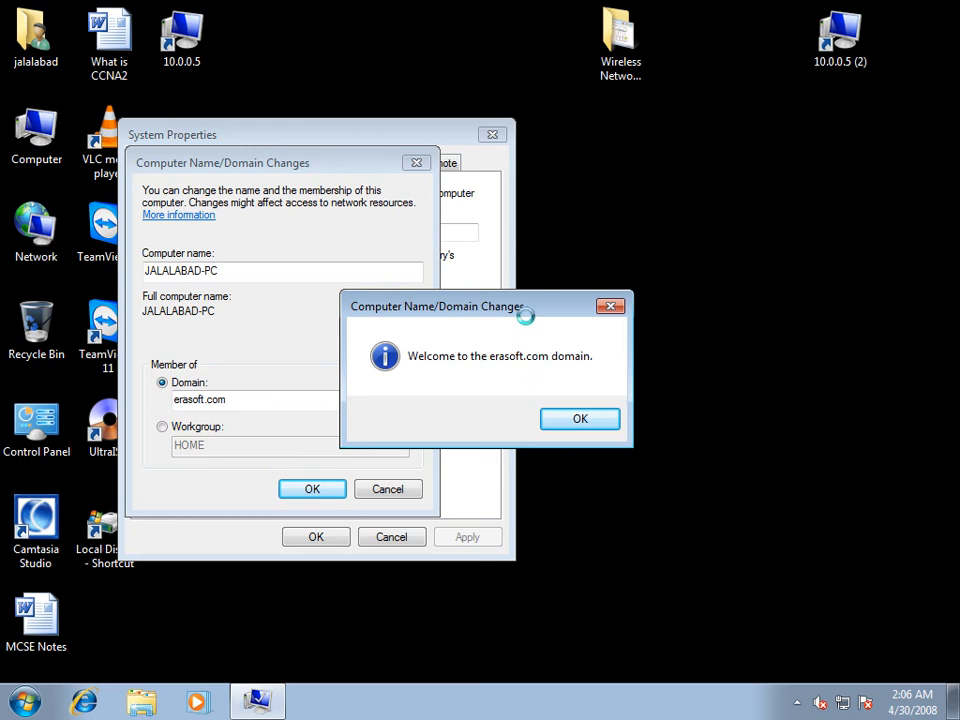
click(563, 419)
click(580, 377)
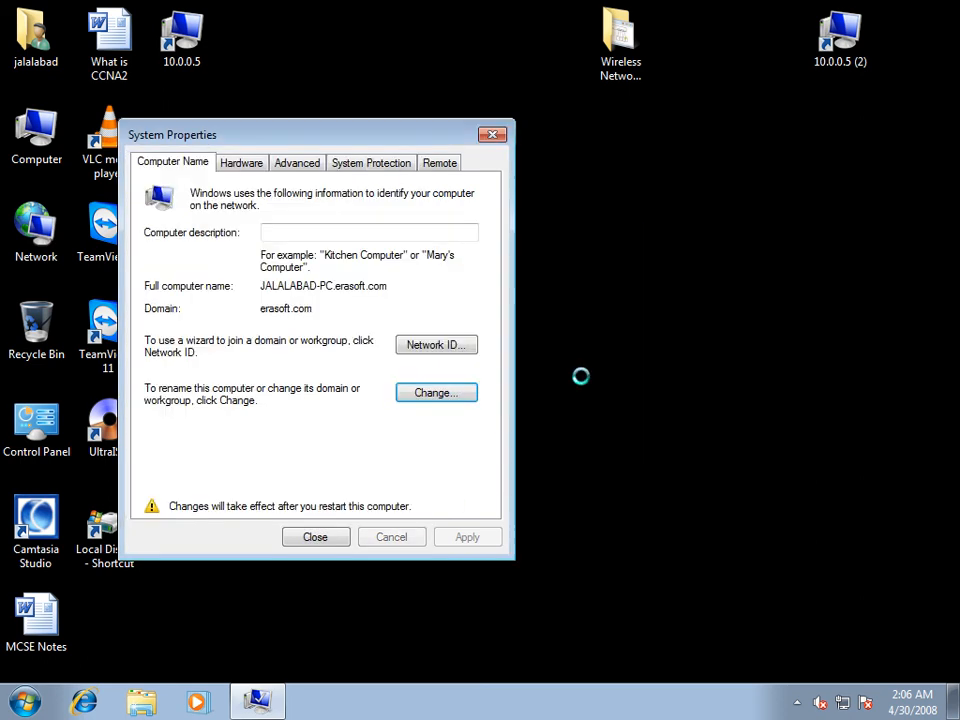
click(315, 537)
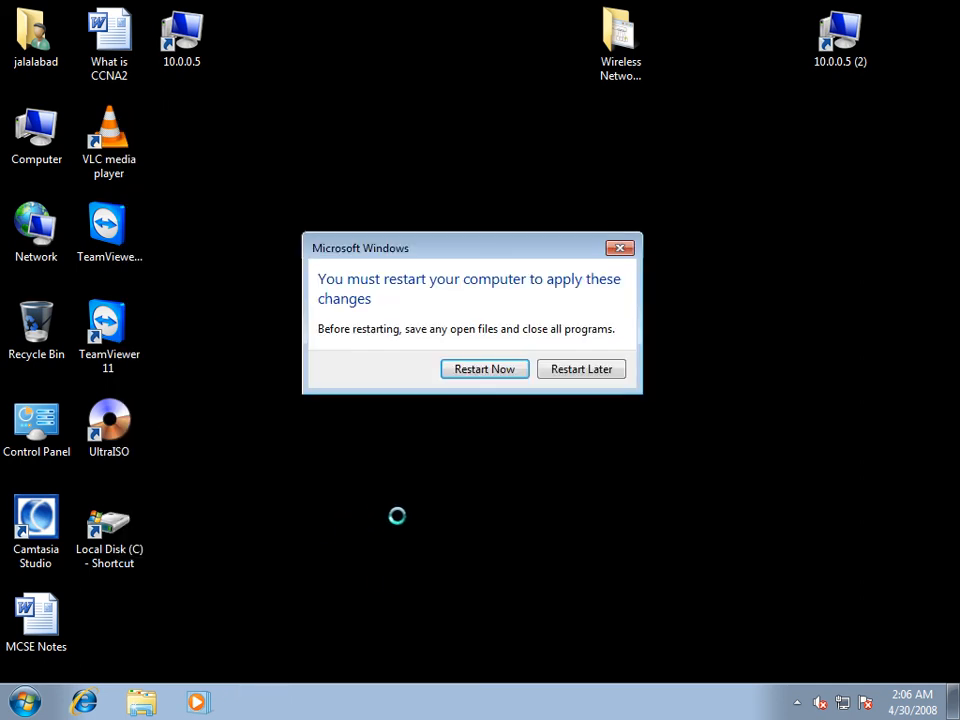
drag(414, 251, 348, 69)
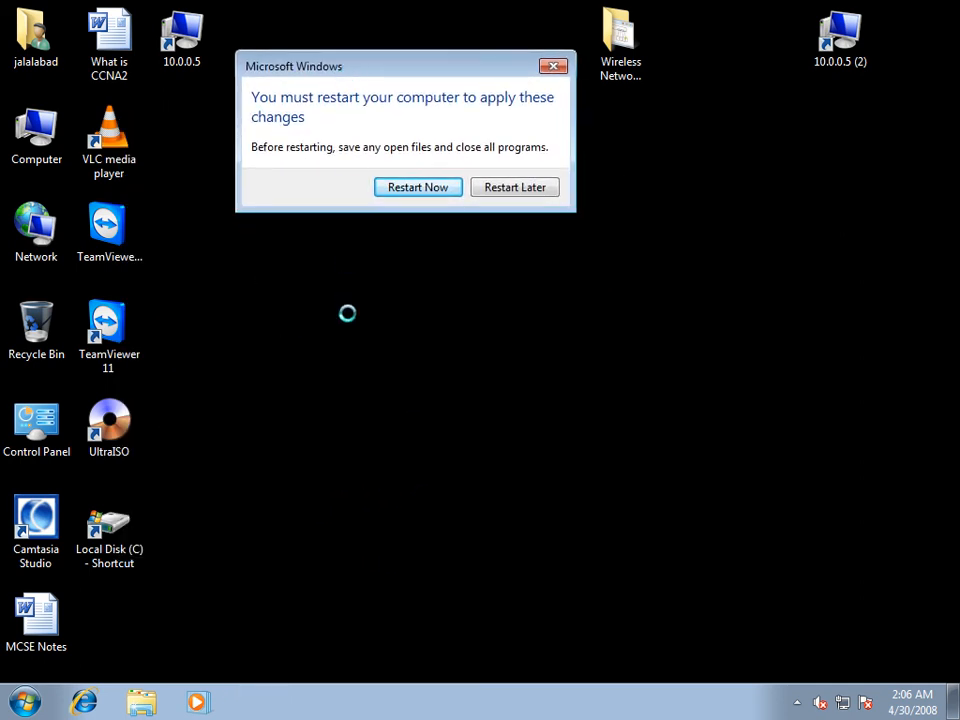
click(467, 369)
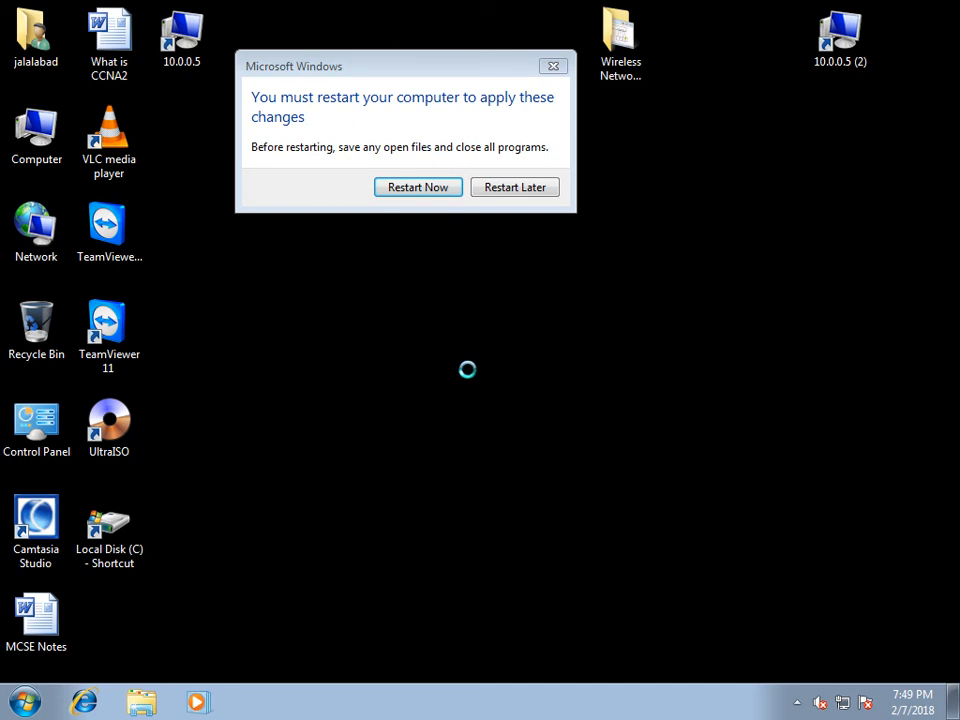